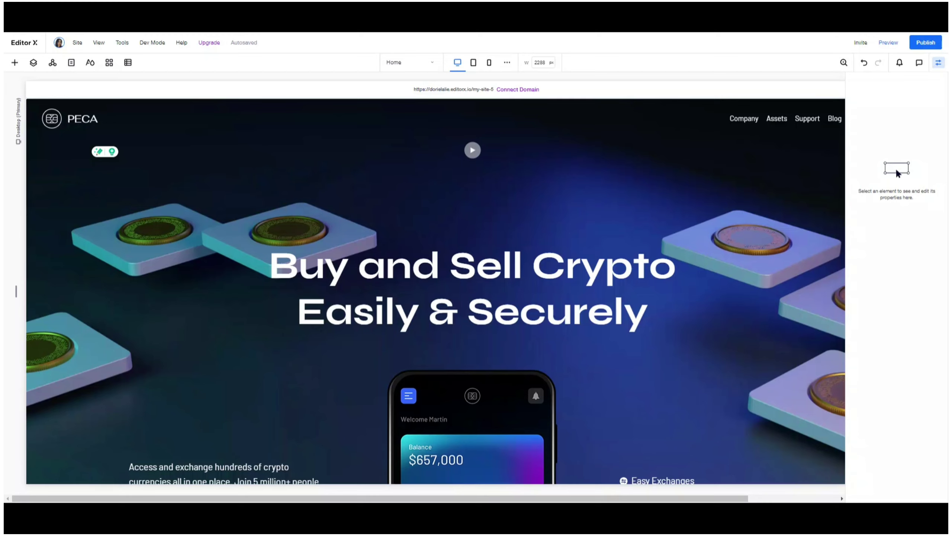
- Open the Add Elements panel on its Text category to see the text presets
left_click(15, 63)
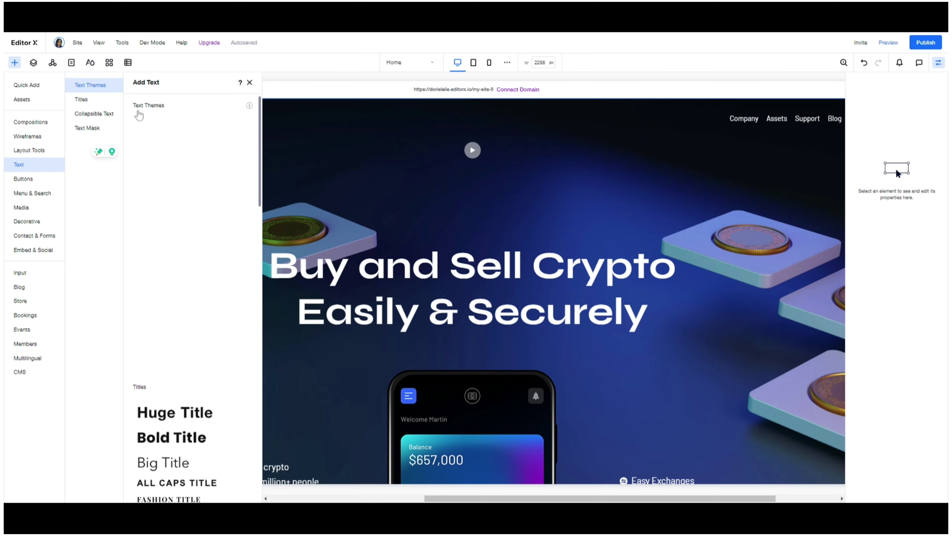
- Close the Add Text panel and show the Site Typography Styles list
left_click(250, 82)
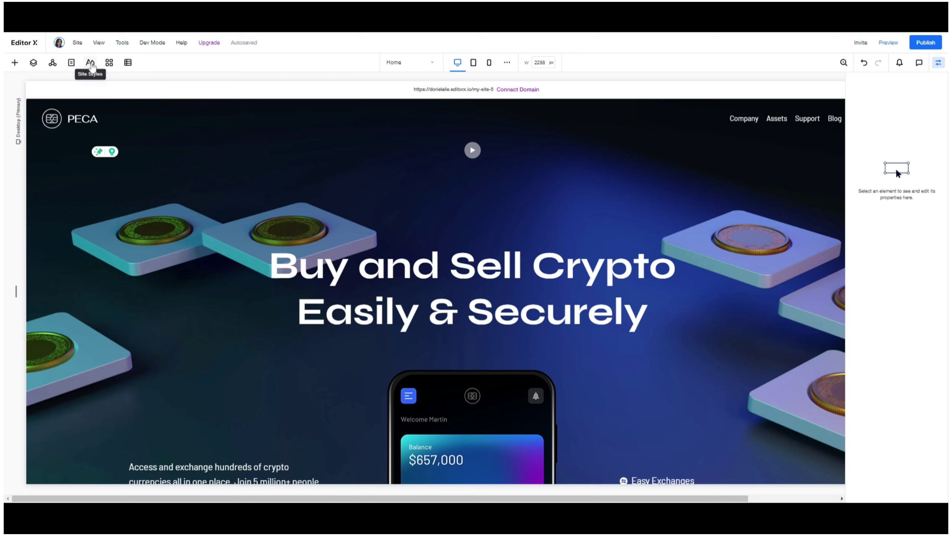
left_click(91, 64)
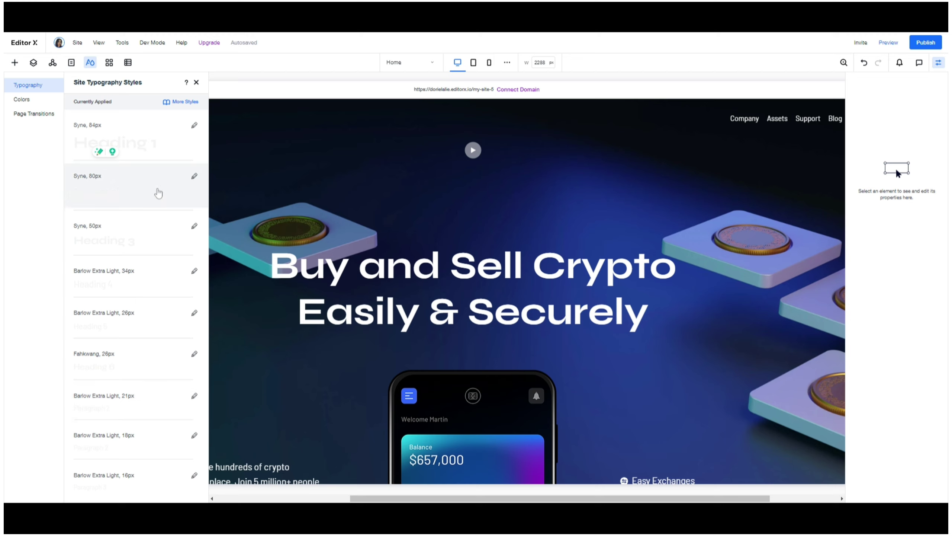
- Change the Heading 1 (Syne 84px) text colour to the black theme swatch and apply it
left_click(194, 126)
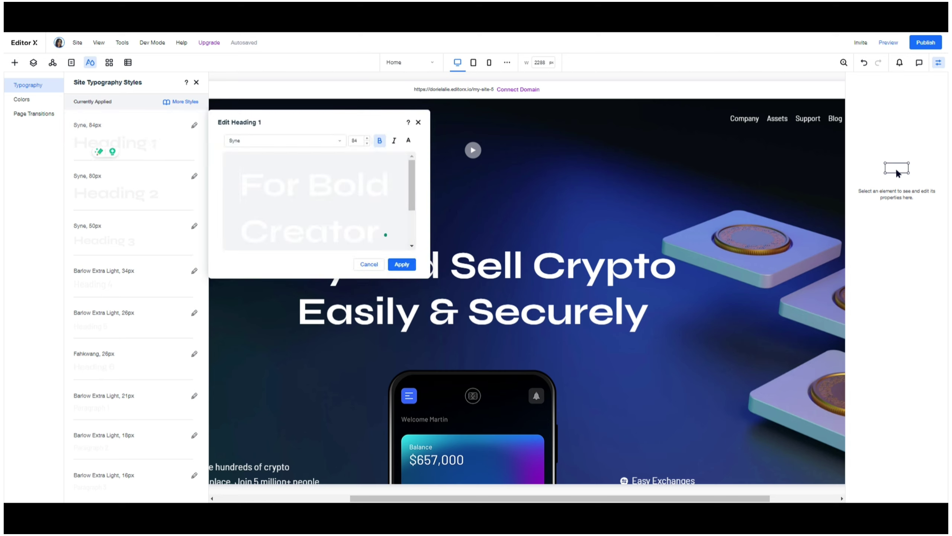
left_click(409, 141)
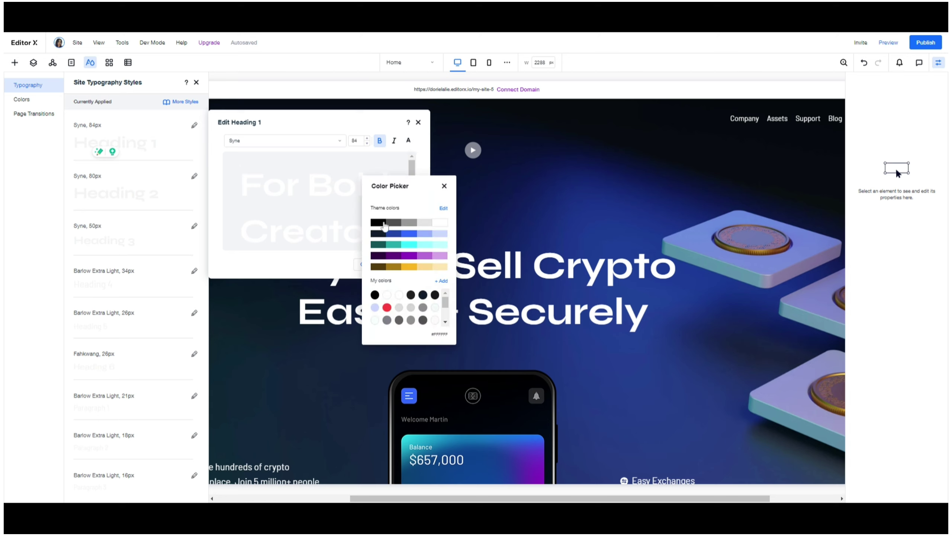
left_click(380, 227)
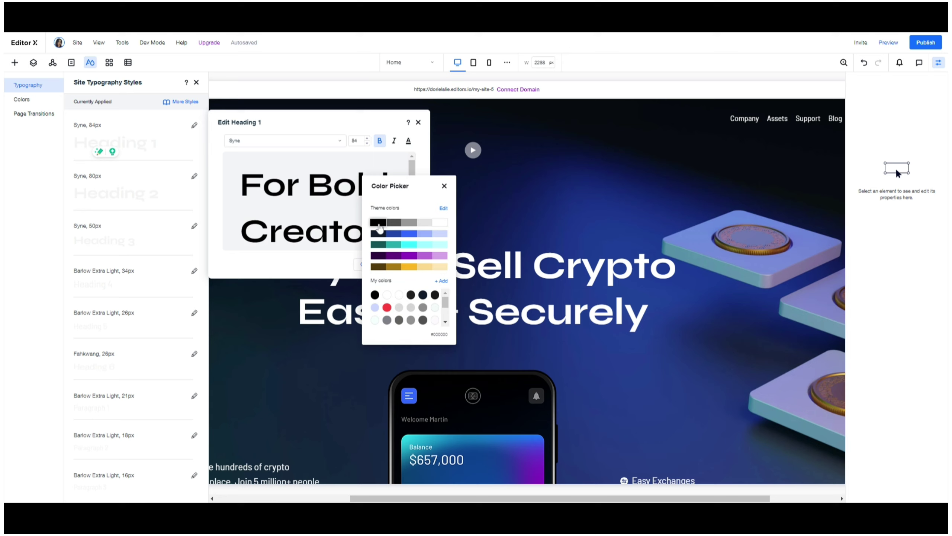
left_click(444, 186)
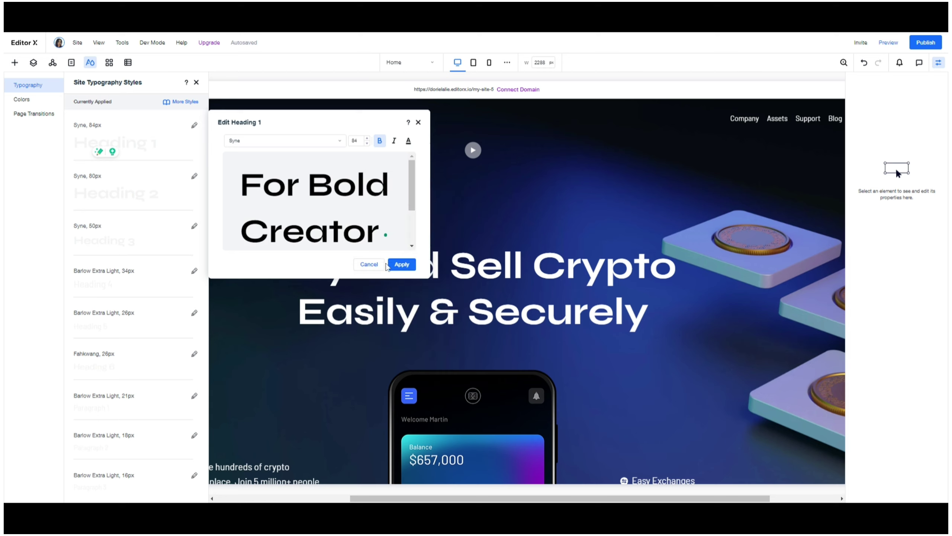
left_click(402, 265)
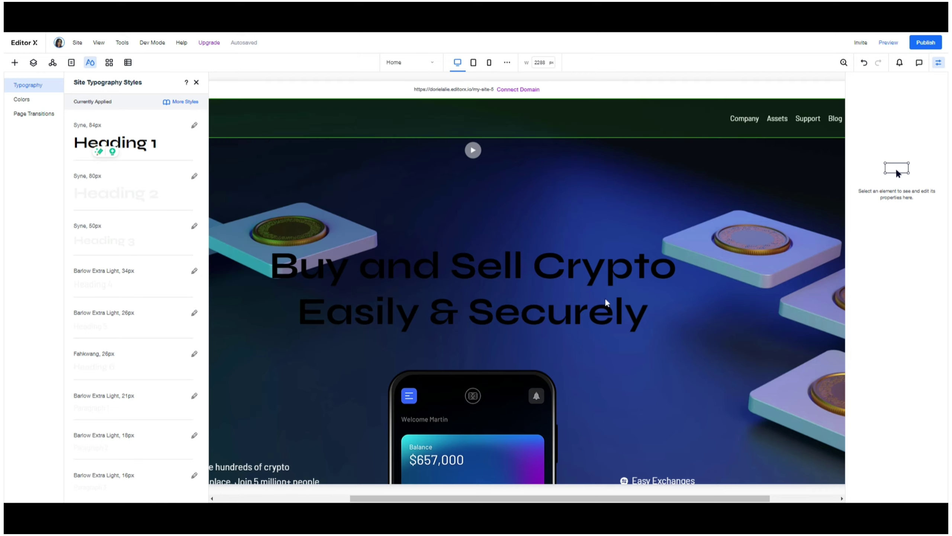
- Scroll down the page to check the black headings, then return to the top
scroll(607, 302, "down", 10)
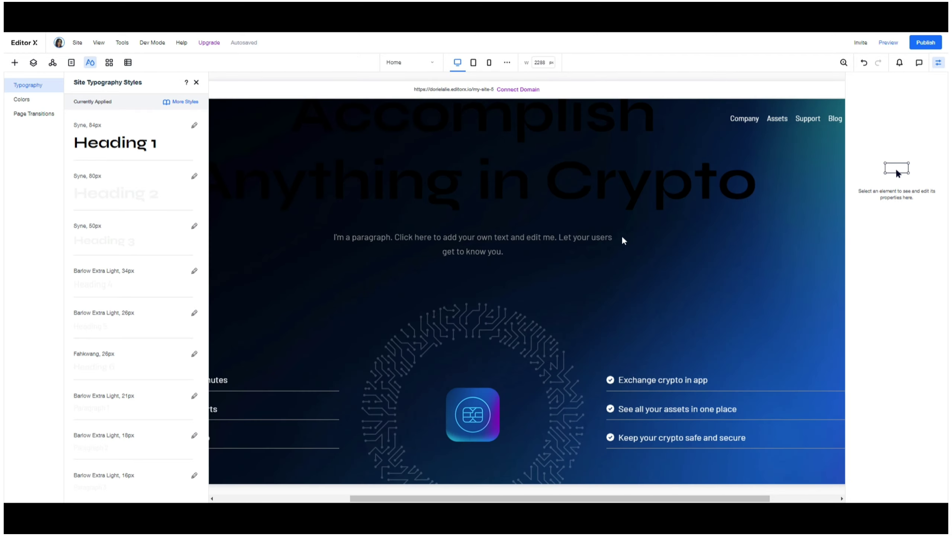
scroll(652, 281, "down", 10)
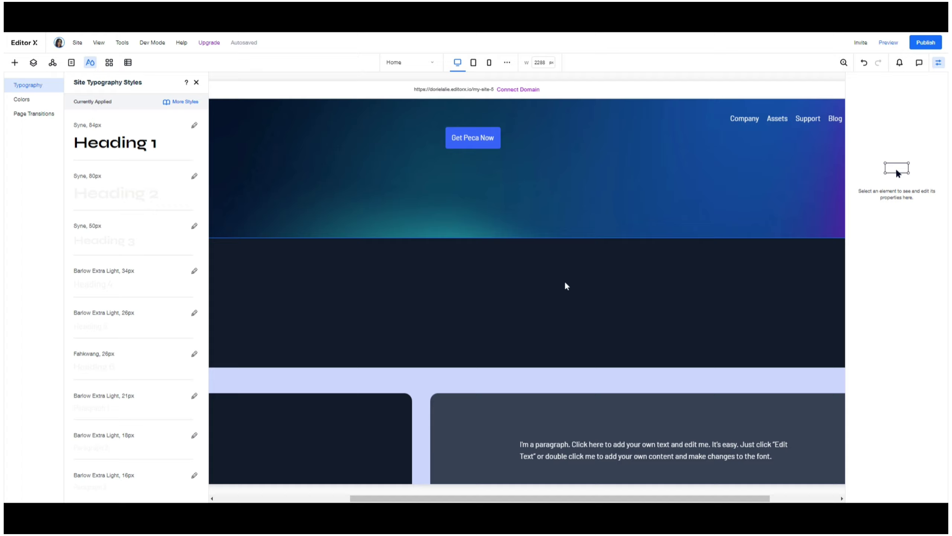
scroll(549, 291, "down", 8)
scroll(549, 284, "up", 7)
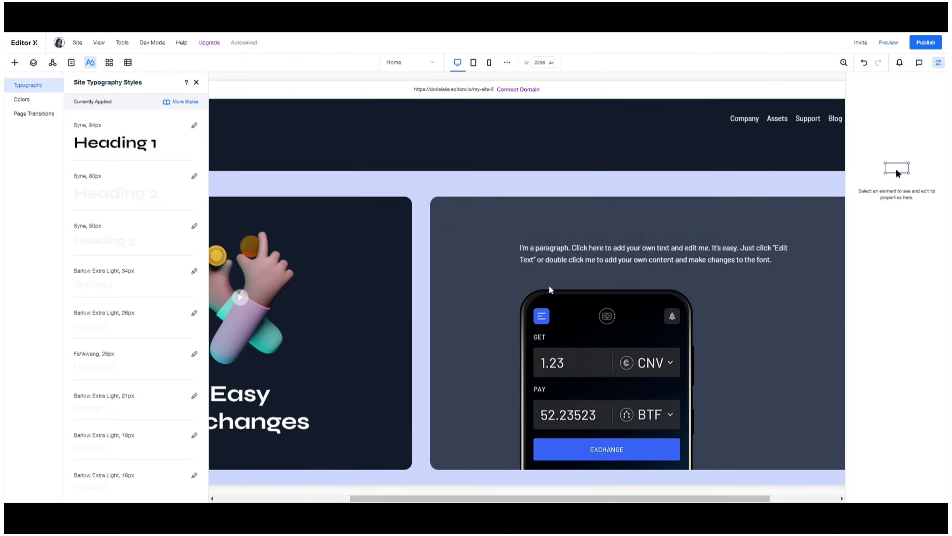
scroll(550, 289, "up", 10)
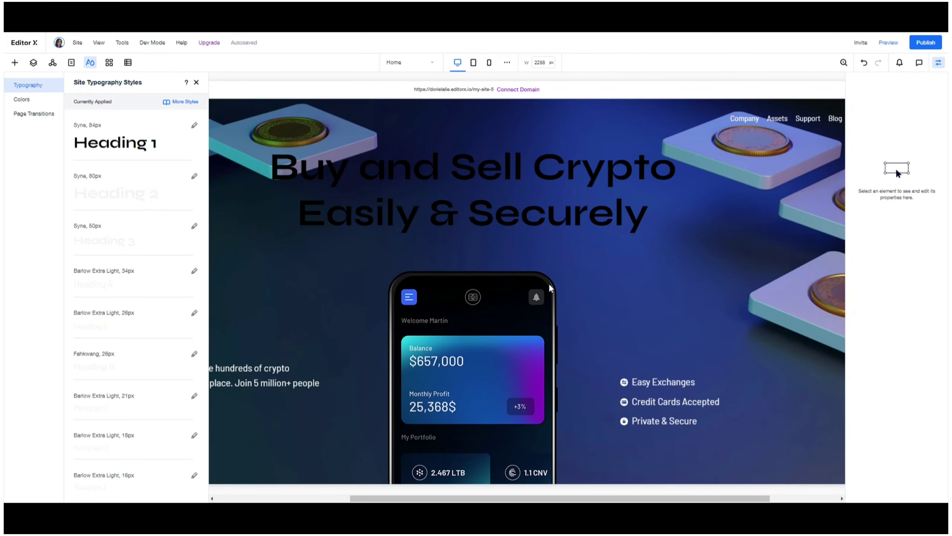
- Make the Heading 2 text style black and apply it
left_click(194, 177)
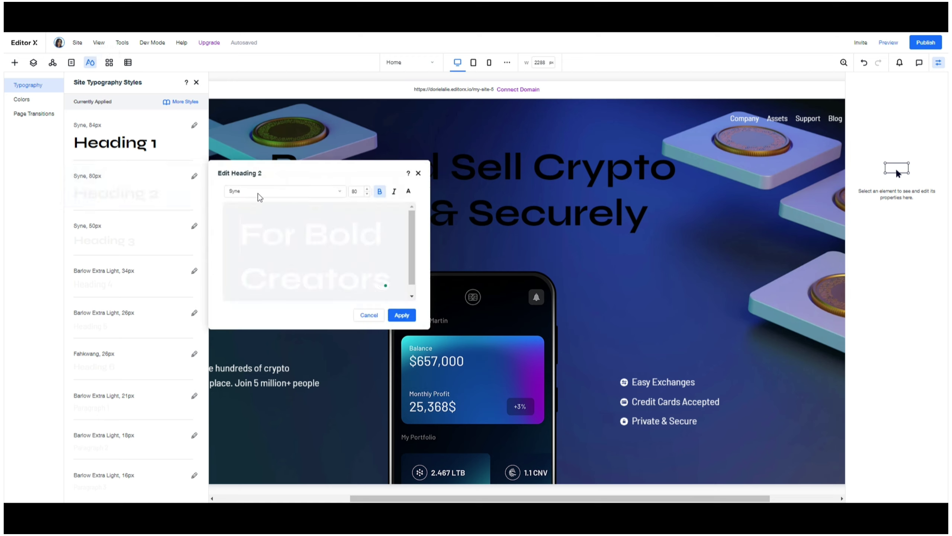
left_click(408, 192)
left_click(378, 273)
left_click(444, 237)
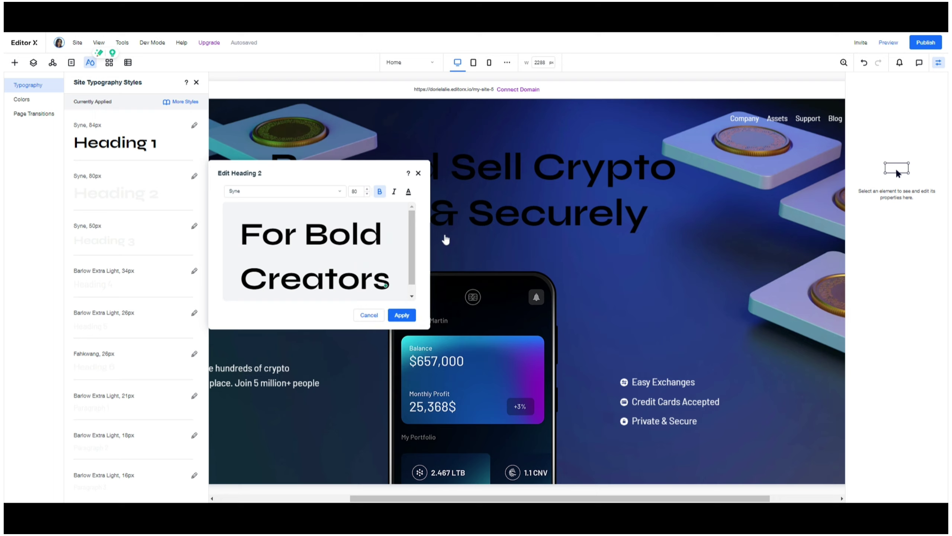
left_click(397, 316)
- Browse the Heading 3 font list, keeping Syne unchanged
scroll(356, 268, "down", 10)
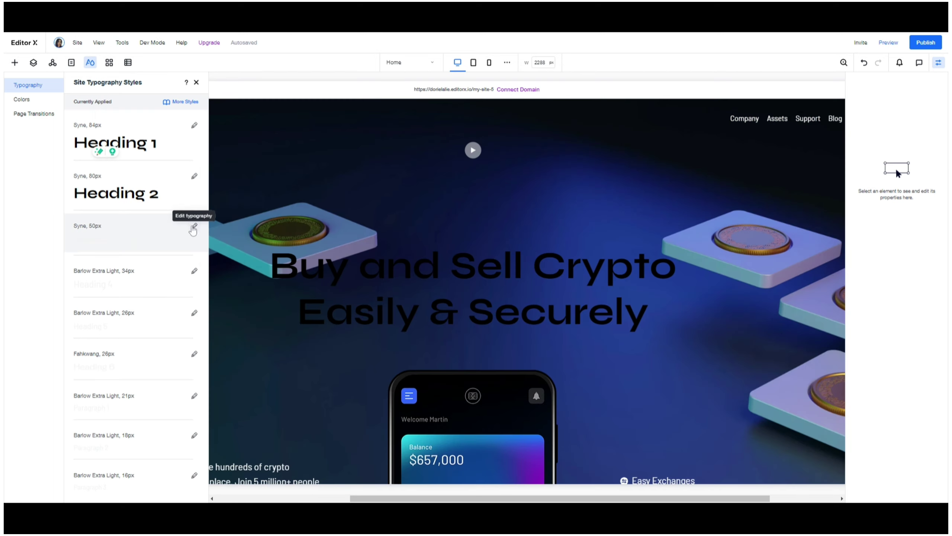
left_click(194, 225)
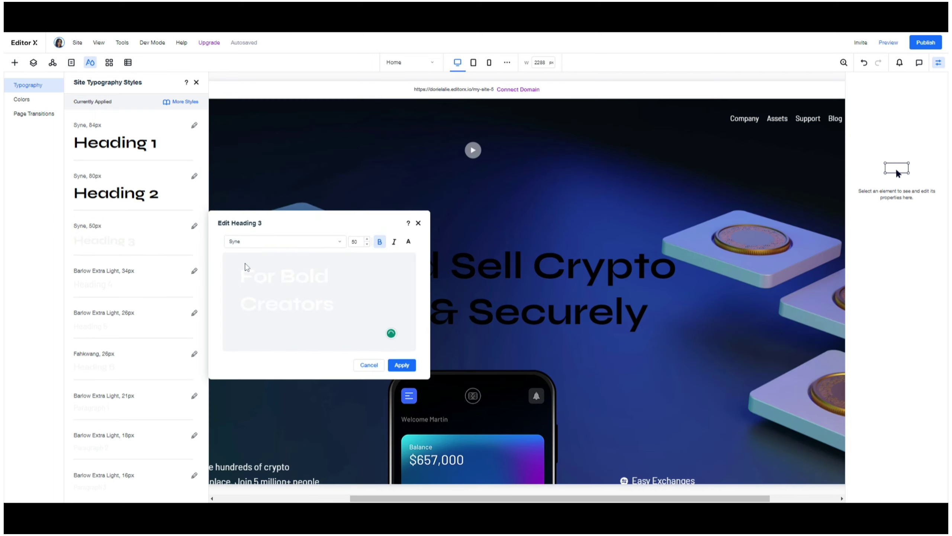
left_click(341, 241)
scroll(285, 311, "down", 3)
scroll(285, 311, "up", 3)
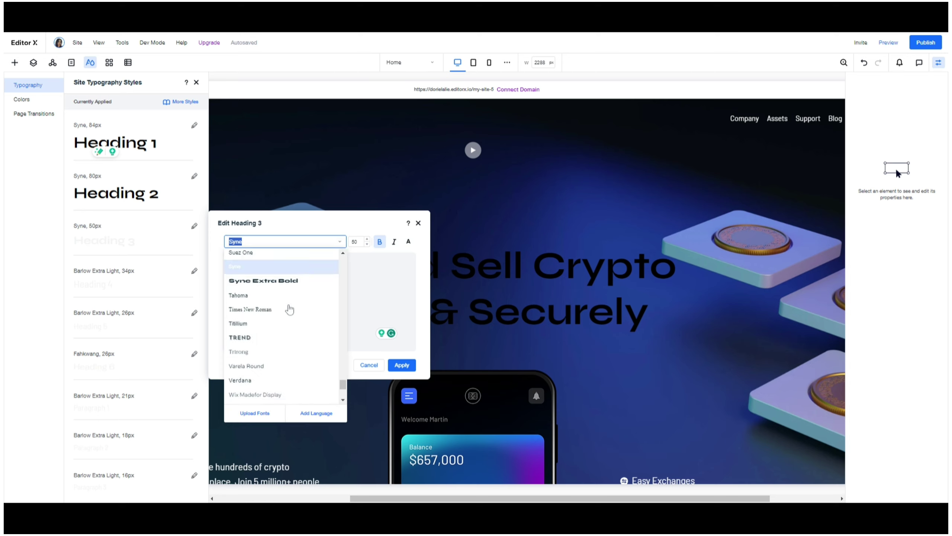
left_click(339, 241)
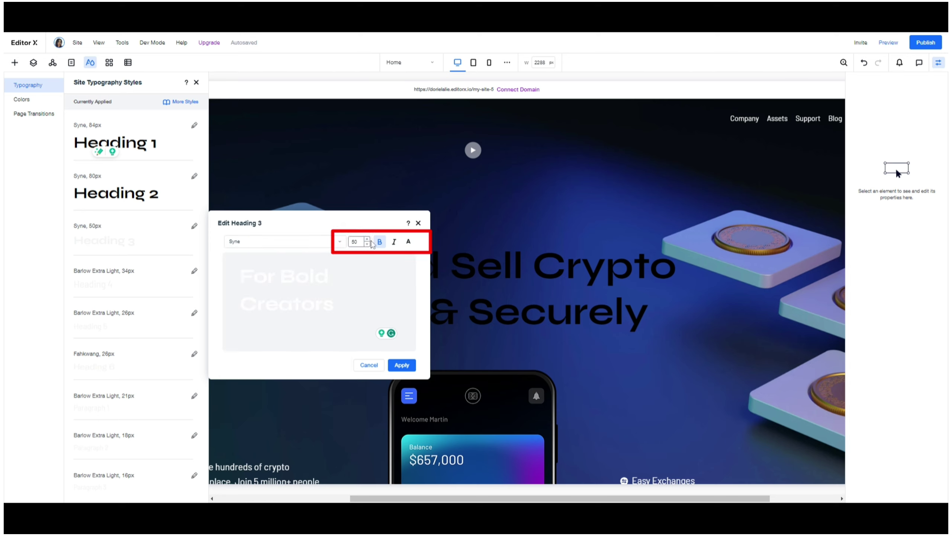
left_click(194, 226)
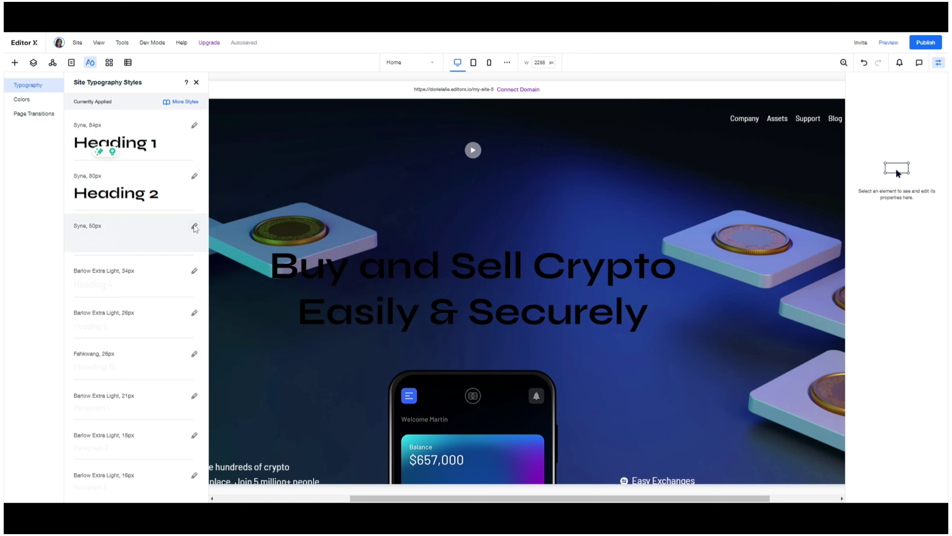
- Make the Heading 3 text style black, then bring up Heading 4 for editing
left_click(194, 225)
left_click(408, 242)
left_click(387, 322)
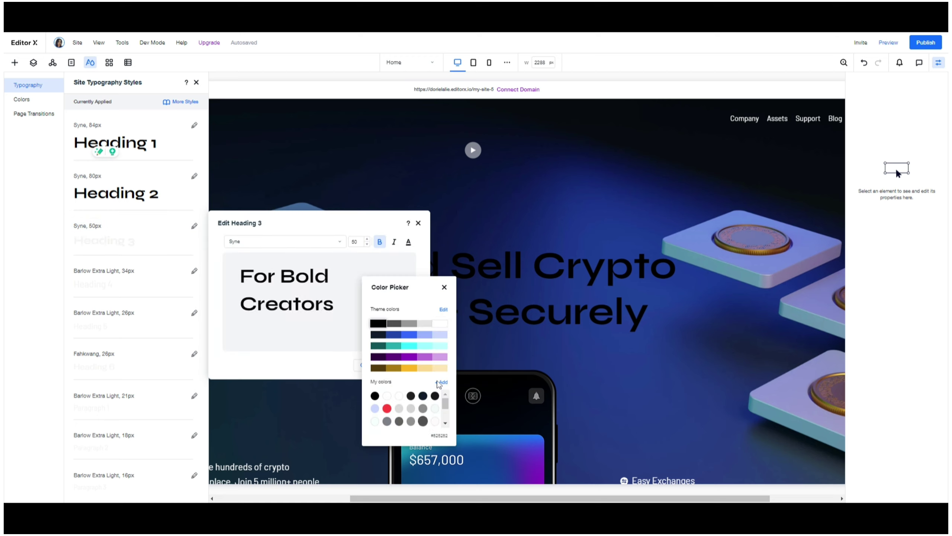
left_click(443, 284)
left_click(401, 364)
left_click(193, 271)
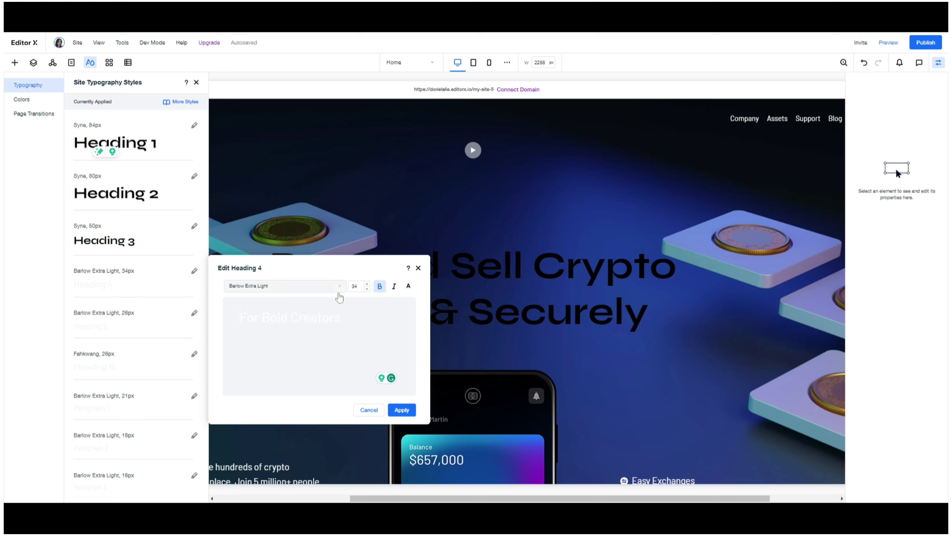
- Make the Heading 4 and Heading 5 text styles black and apply them
left_click(409, 286)
left_click(378, 368)
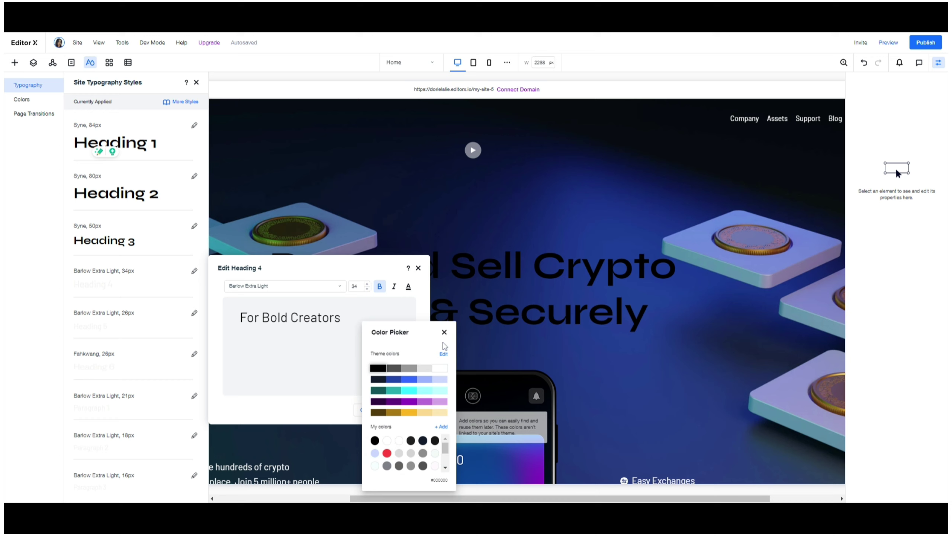
left_click(444, 332)
left_click(401, 409)
left_click(193, 312)
left_click(408, 329)
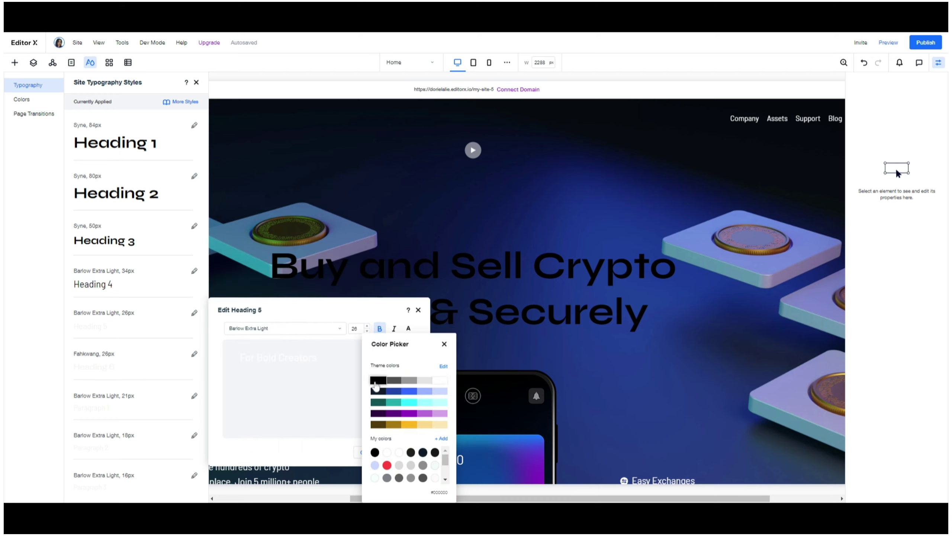
left_click(378, 376)
left_click(444, 342)
left_click(402, 451)
- Give Heading 6 and Paragraph 1 styles black text and apply both
left_click(195, 356)
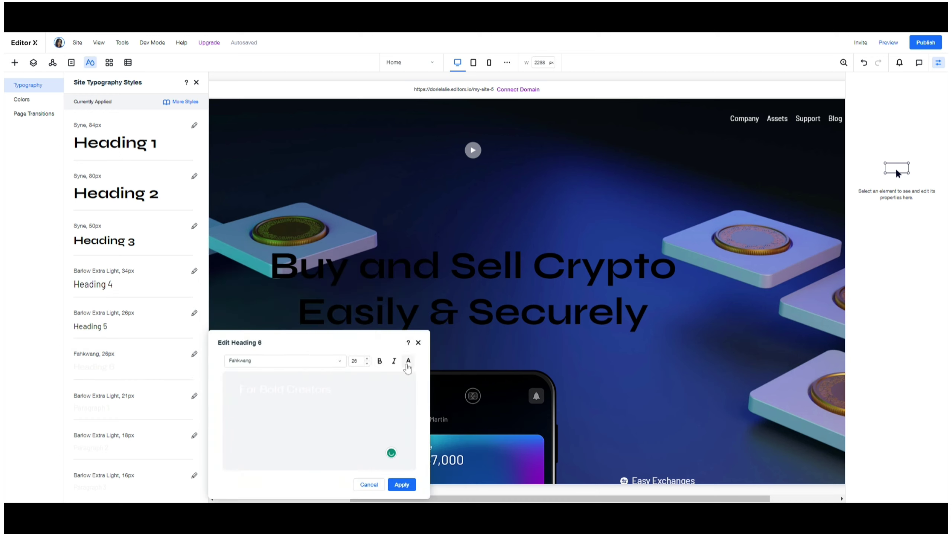
left_click(408, 361)
left_click(378, 377)
left_click(444, 343)
left_click(401, 484)
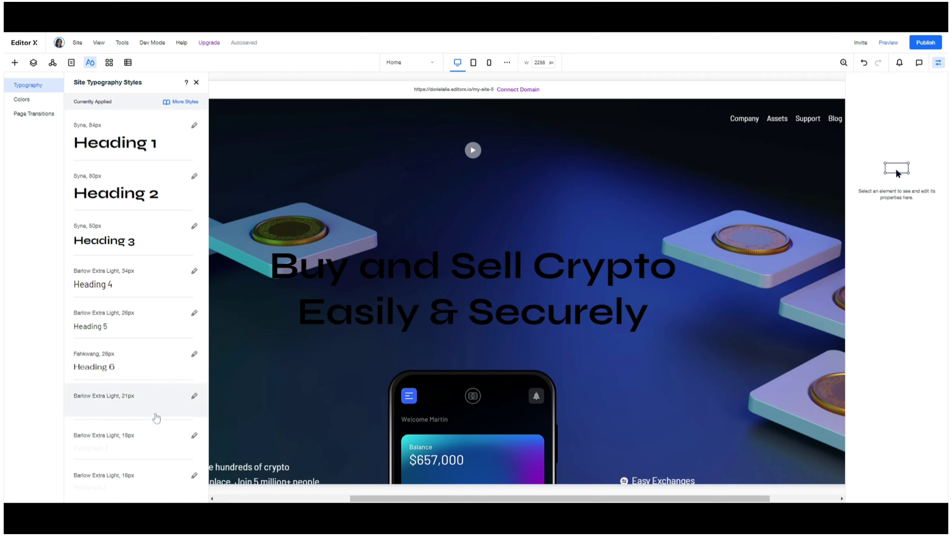
left_click(194, 396)
left_click(408, 360)
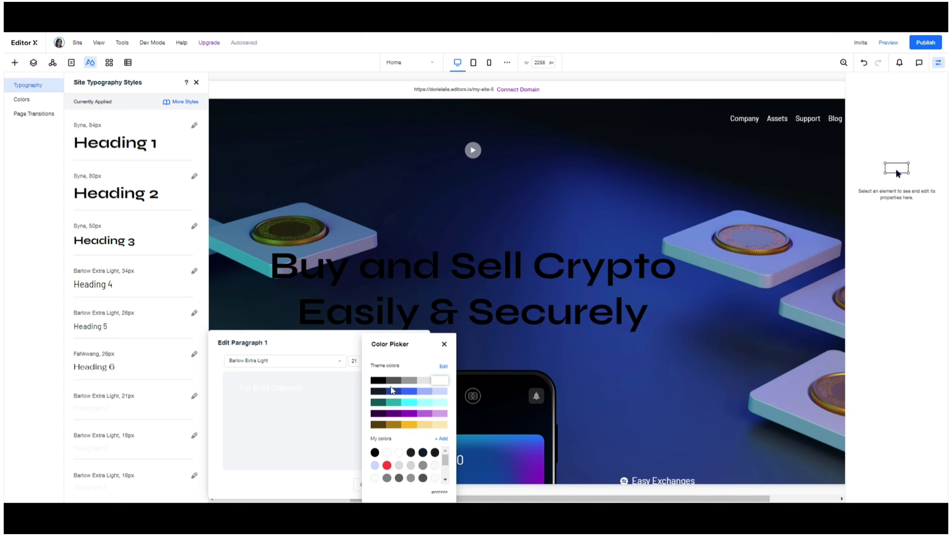
left_click(378, 385)
left_click(375, 461)
left_click(402, 484)
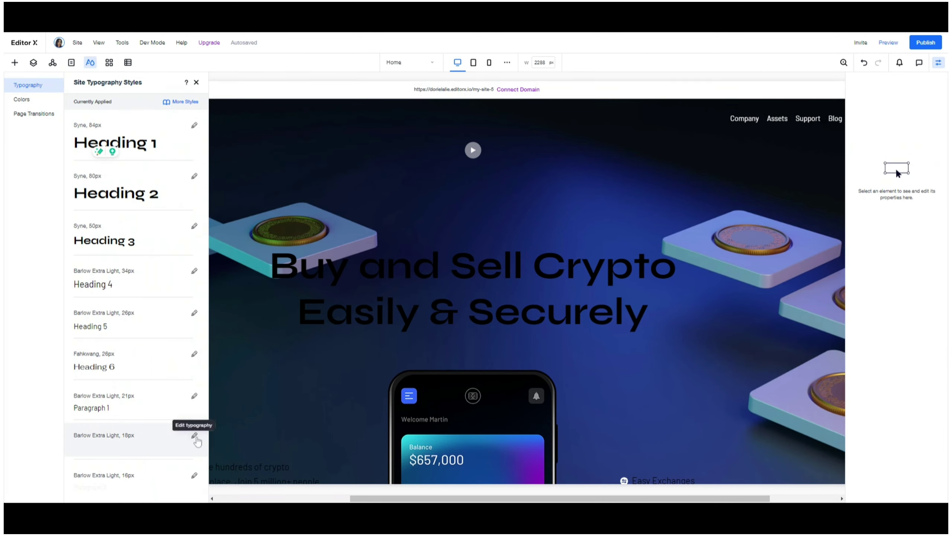
- Set Paragraph 2 and Paragraph 3 styles to black text and apply
left_click(194, 435)
left_click(408, 360)
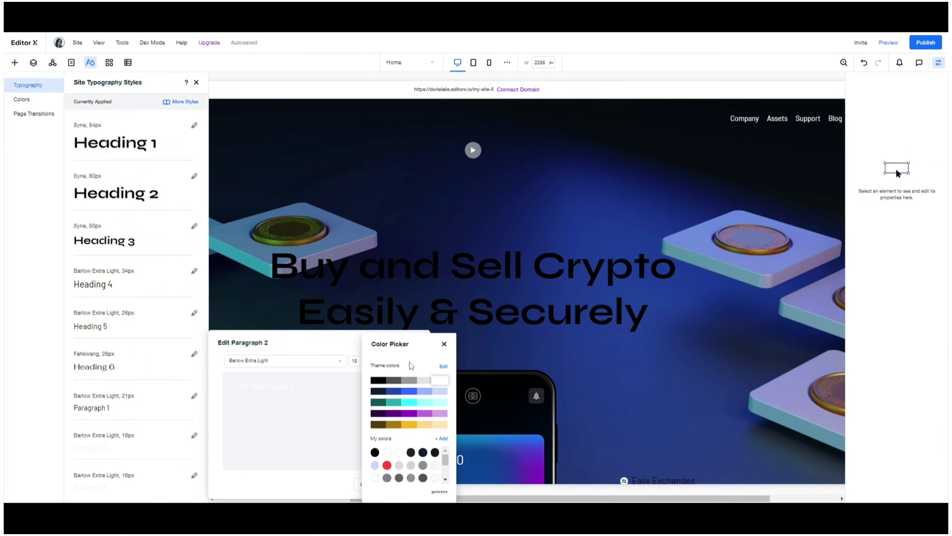
left_click(378, 383)
left_click(442, 343)
left_click(194, 475)
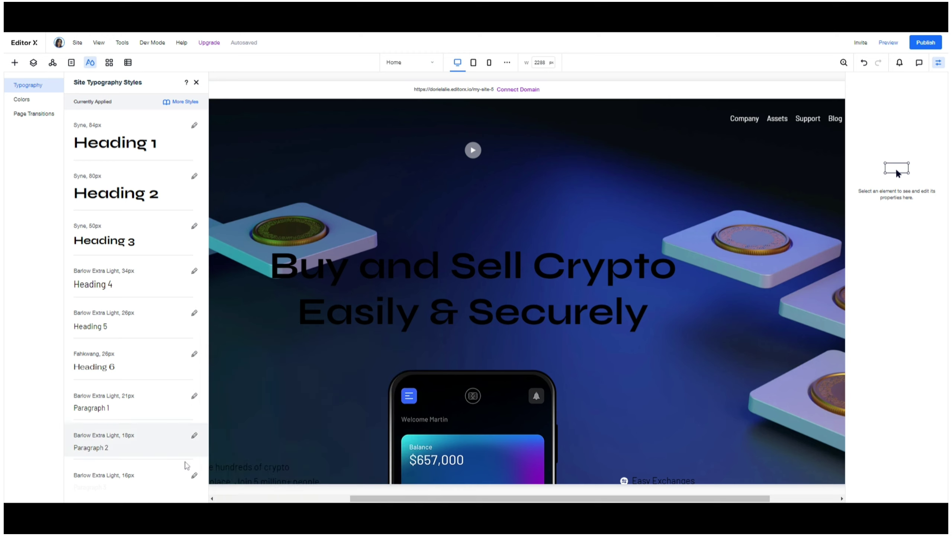
left_click(409, 360)
left_click(378, 382)
left_click(444, 344)
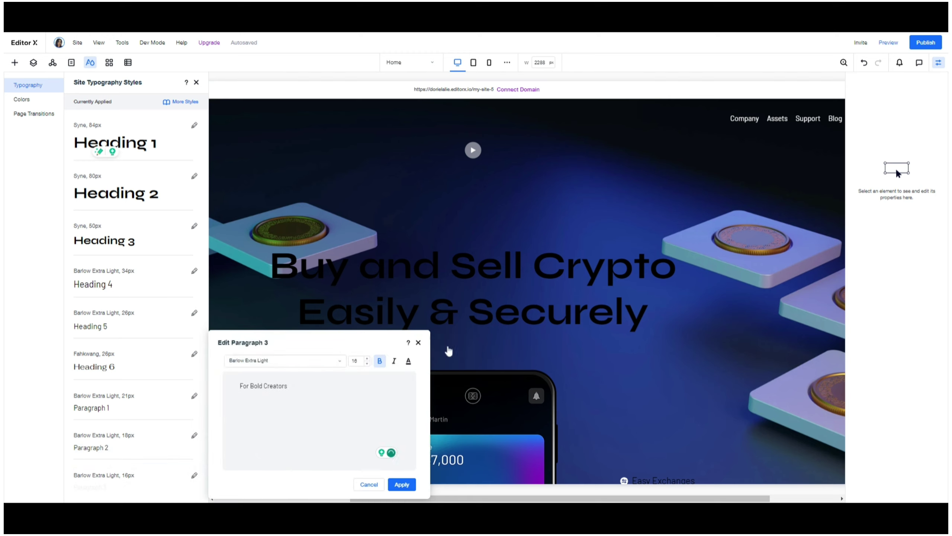
left_click(400, 485)
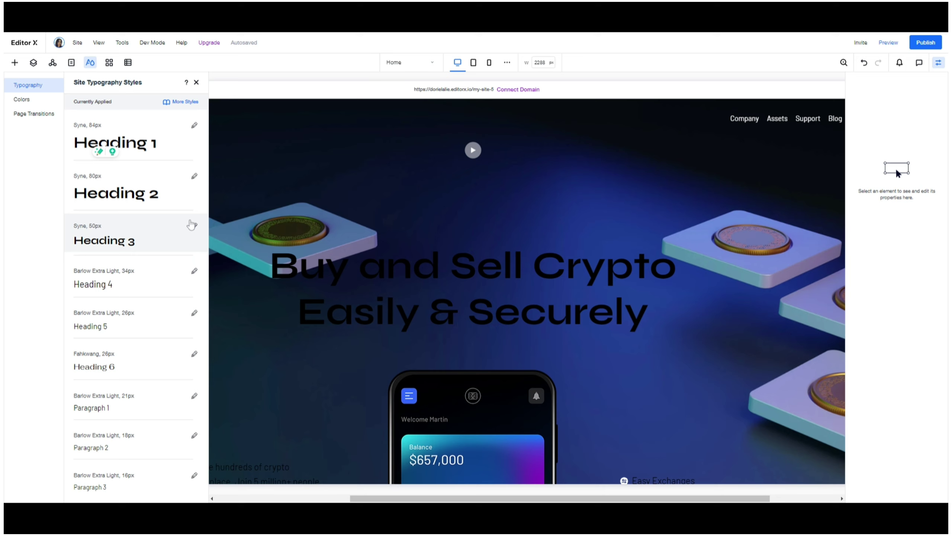
- Switch Site Styles to Colors to show the background, action and more-colours palettes
left_click(18, 102)
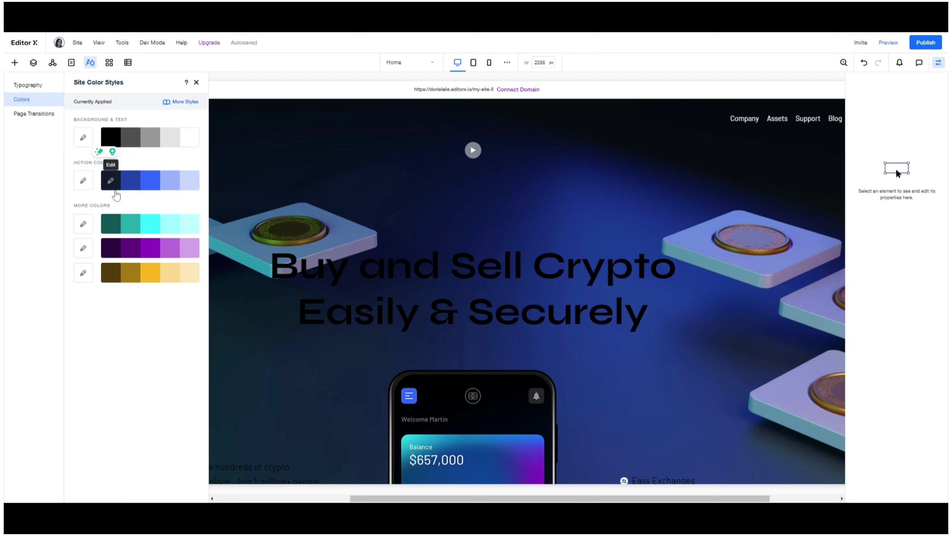
- Recolour the purple More Colors row to deep magenta #970446
left_click(83, 224)
left_click(83, 224)
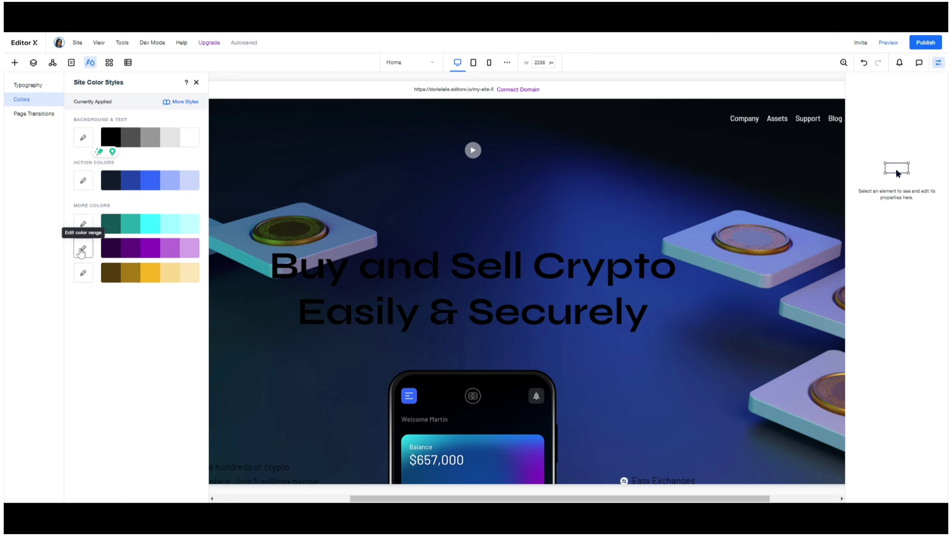
left_click(81, 251)
left_click(289, 277)
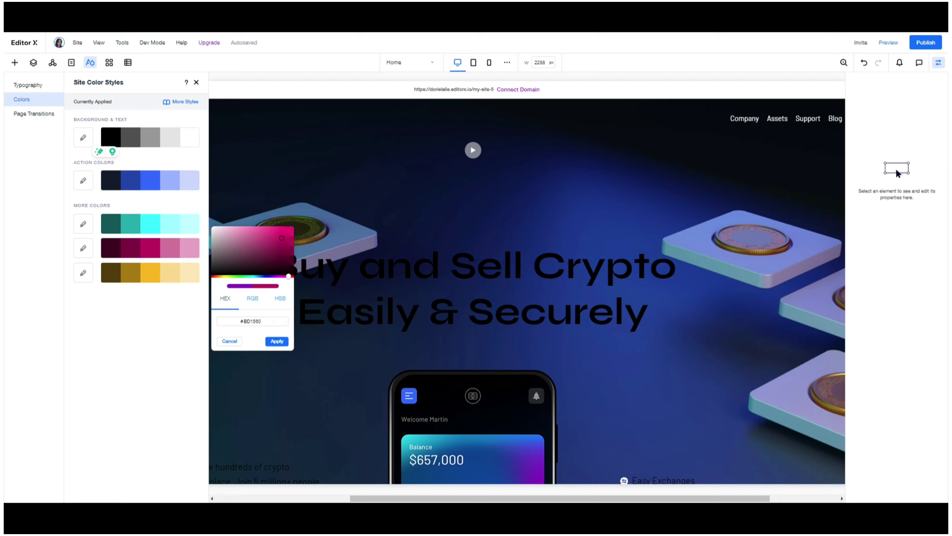
type("970446")
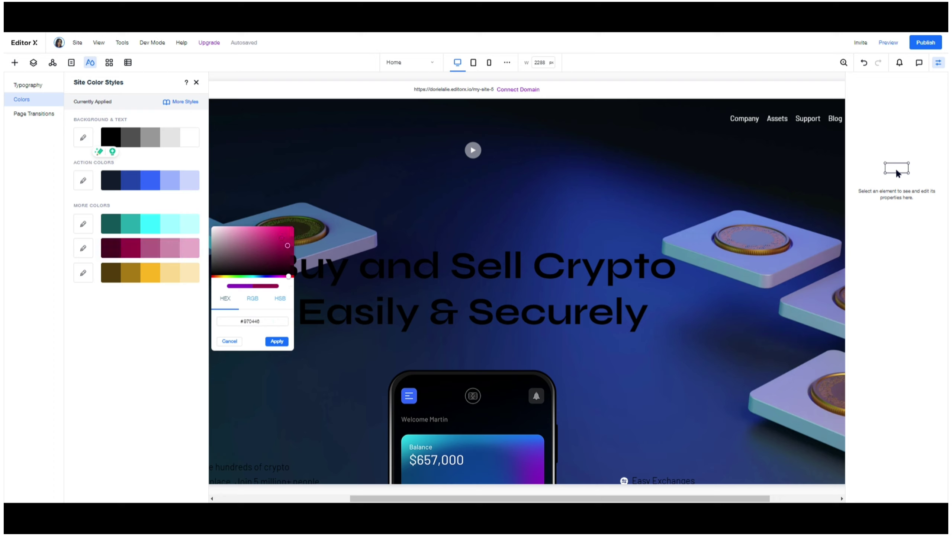
left_click(278, 342)
- Recolour the teal palette row to muted green #309217 and apply it
left_click(84, 223)
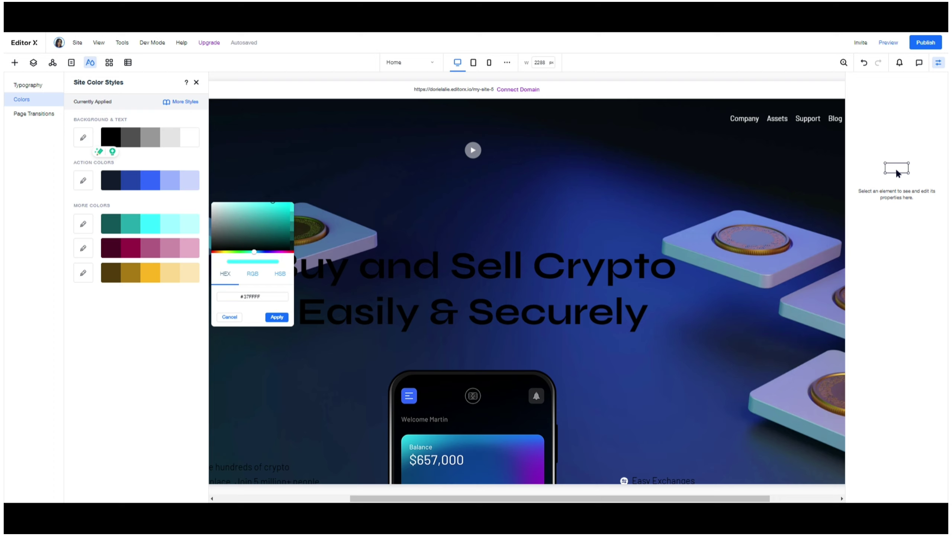
left_click(238, 253)
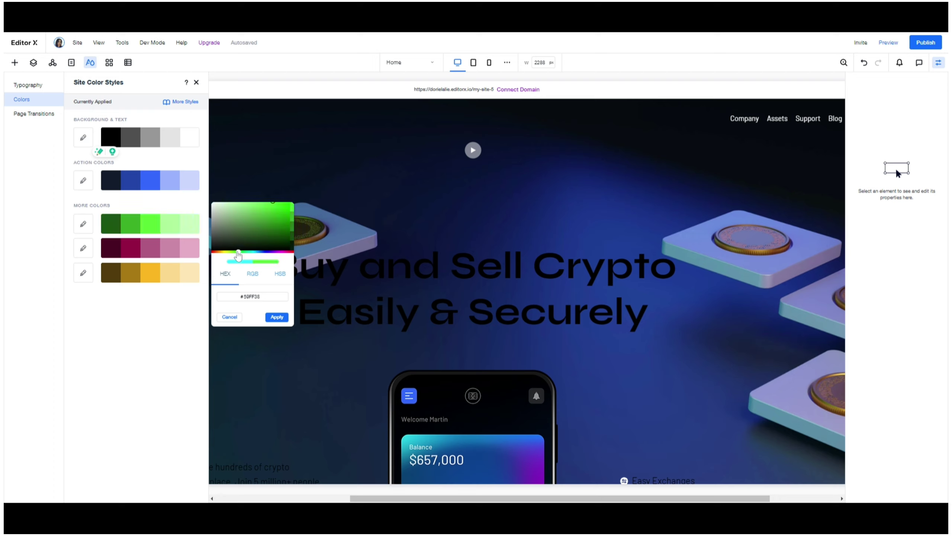
left_click(237, 252)
left_click(278, 222)
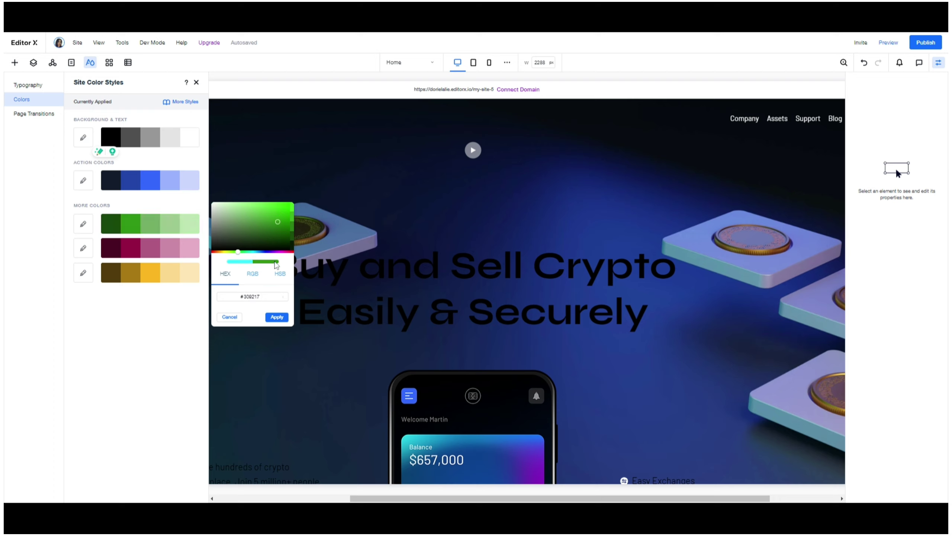
left_click(277, 317)
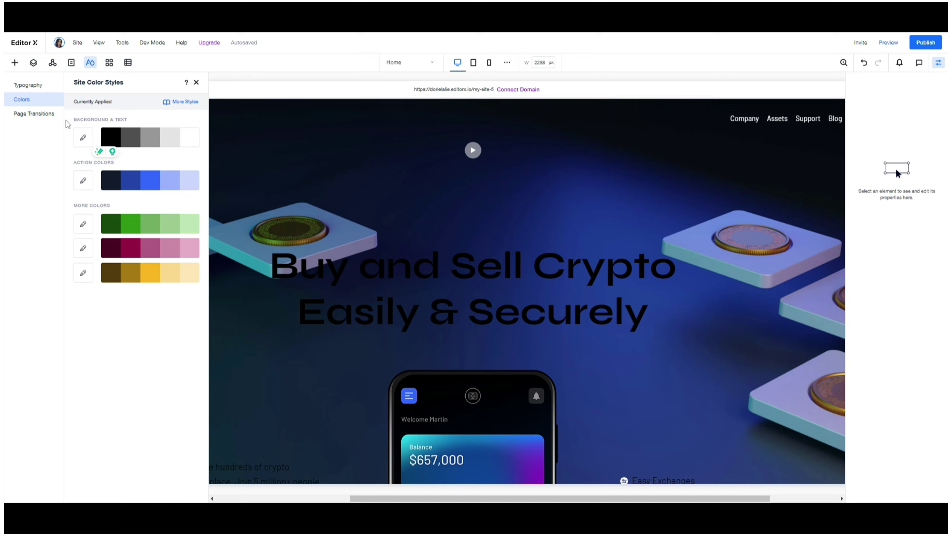
- Glance at Page Transitions, then close the Site Styles panel to reveal the full canvas
left_click(34, 114)
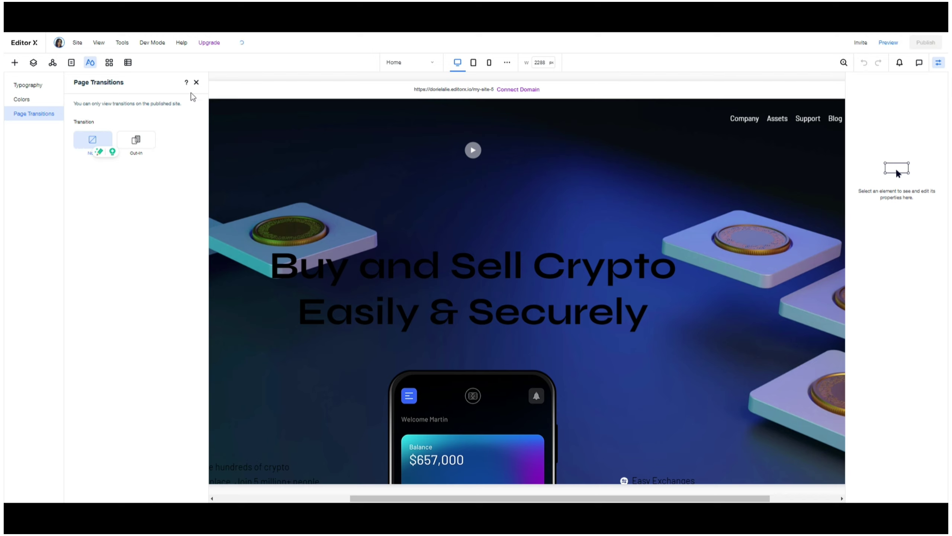
left_click(200, 83)
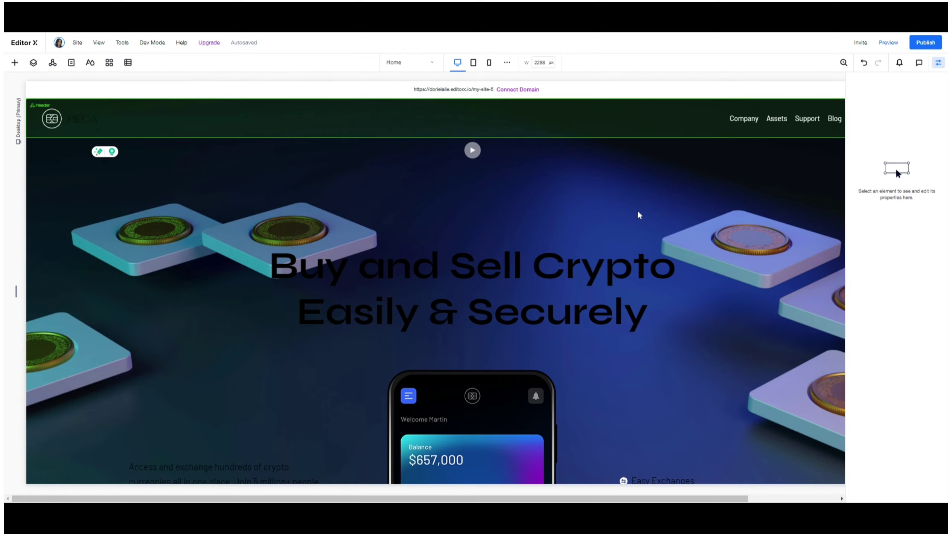
- Scroll to the Get Peca Now button and select it through its section and stack
scroll(499, 286, "down", 5)
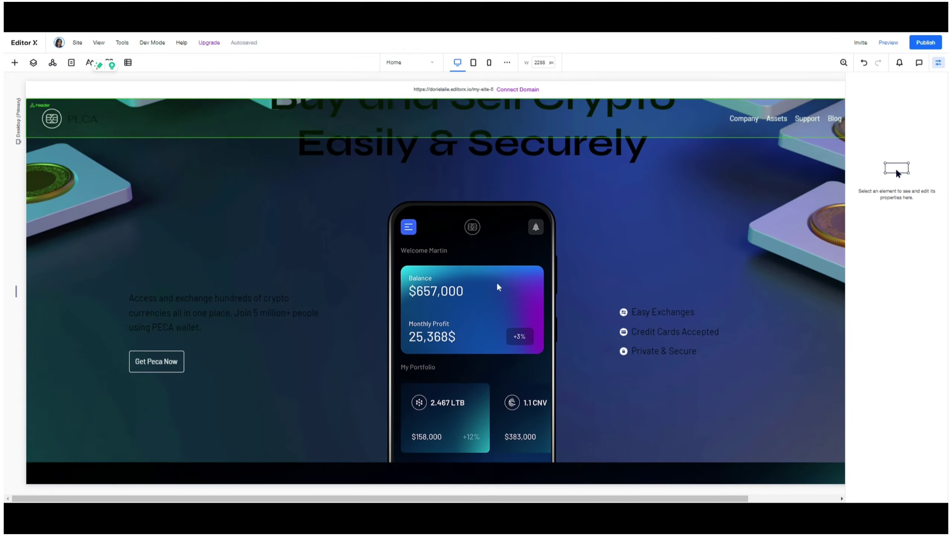
scroll(498, 283, "down", 3)
scroll(497, 283, "up", 2)
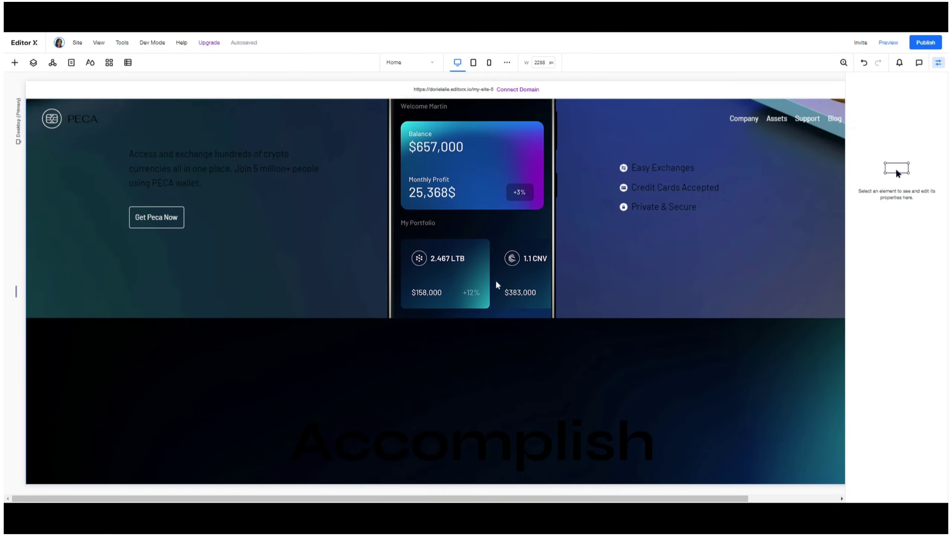
left_click(170, 185)
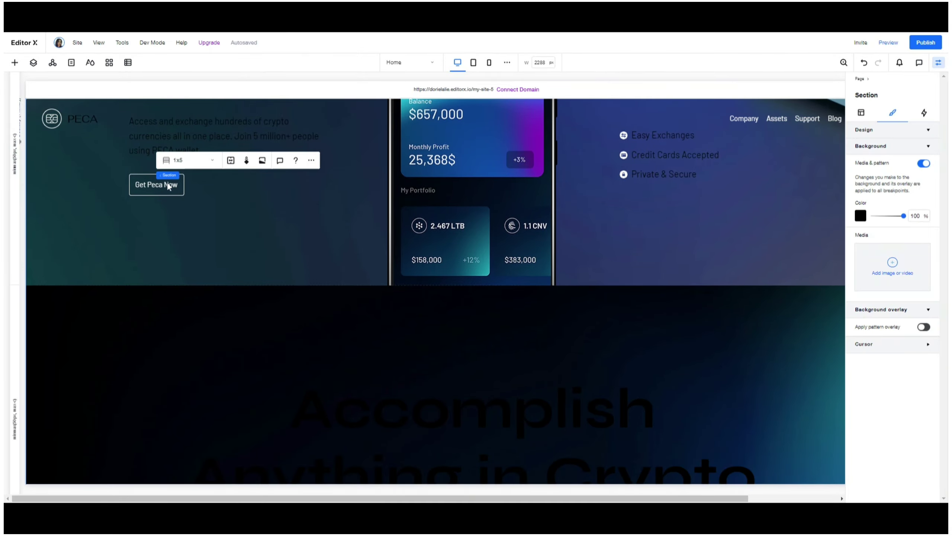
left_click(170, 190)
left_click(170, 189)
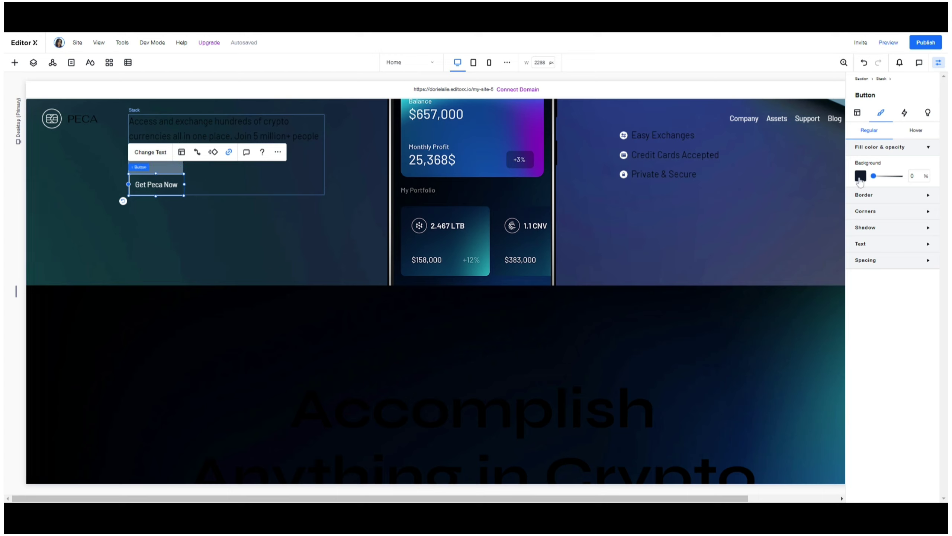
- Open the Color Picker on the Get Peca Now button's Background fill swatch
left_click(860, 178)
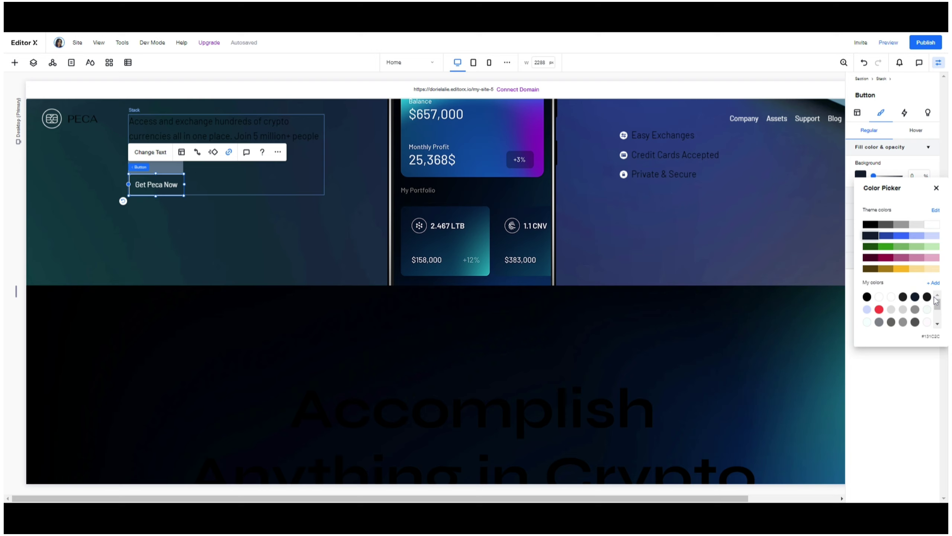
scroll(939, 304, "down", 2)
scroll(941, 305, "up", 2)
scroll(939, 304, "down", 2)
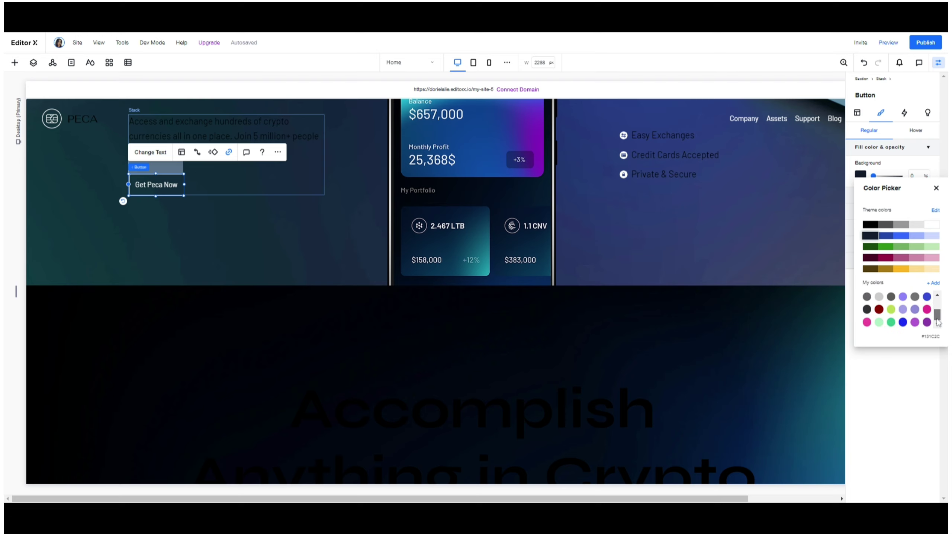
scroll(939, 300, "up", 2)
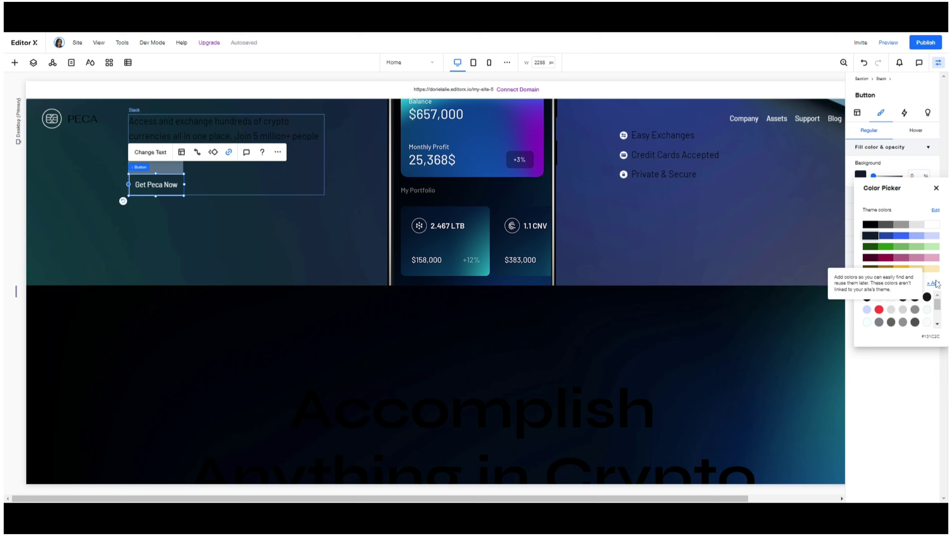
- Add light blue #839BC4 as a saved custom colour
left_click(934, 283)
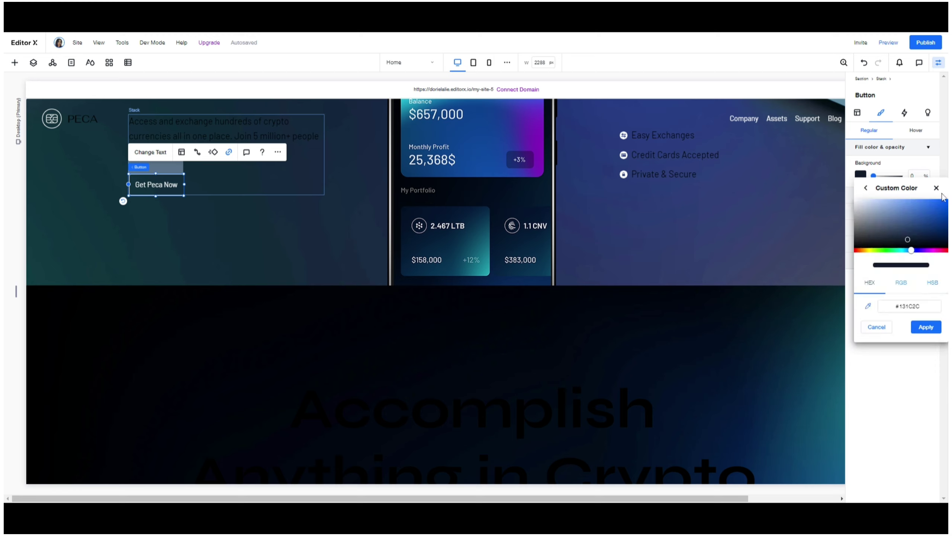
left_click_drag(912, 213, 887, 212)
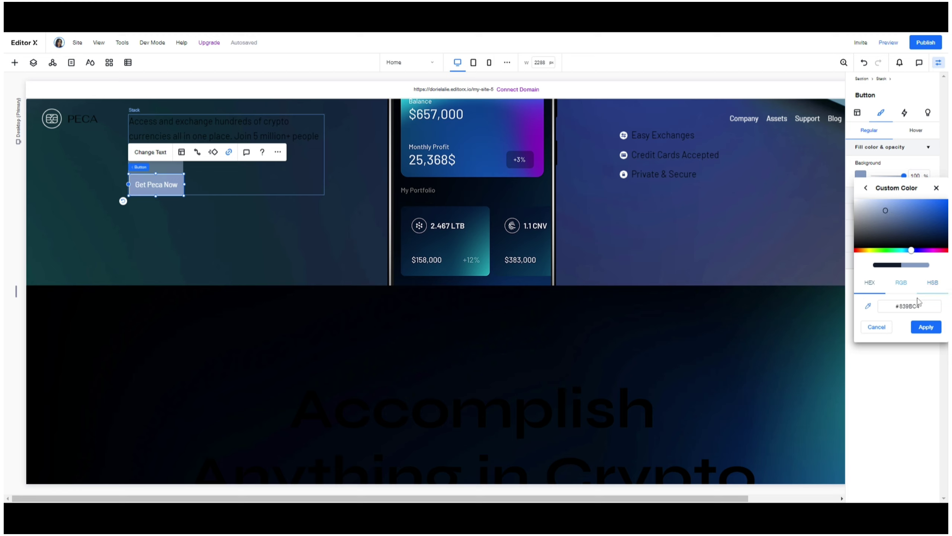
left_click(919, 327)
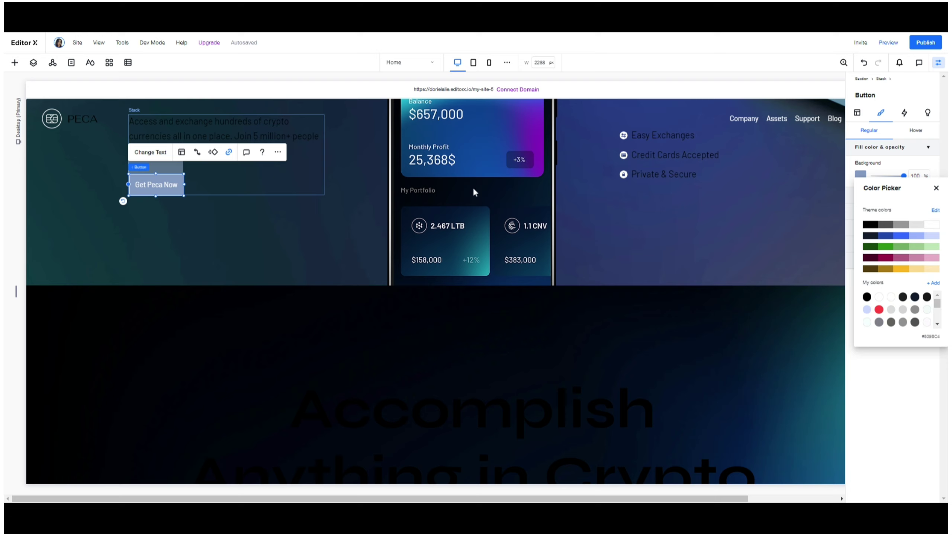
- Fill the Get Peca Now button with the deep magenta theme colour #970446
scroll(866, 301, "down", 3)
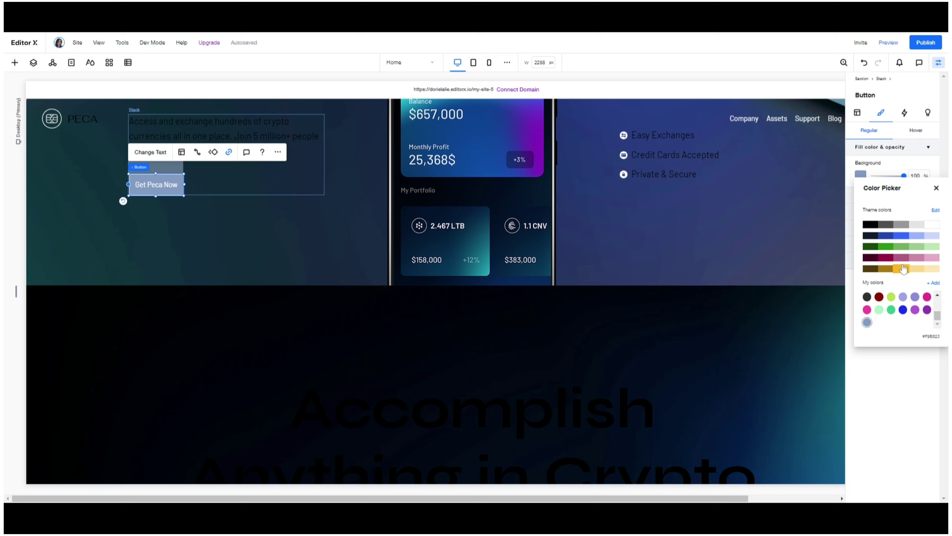
left_click(904, 259)
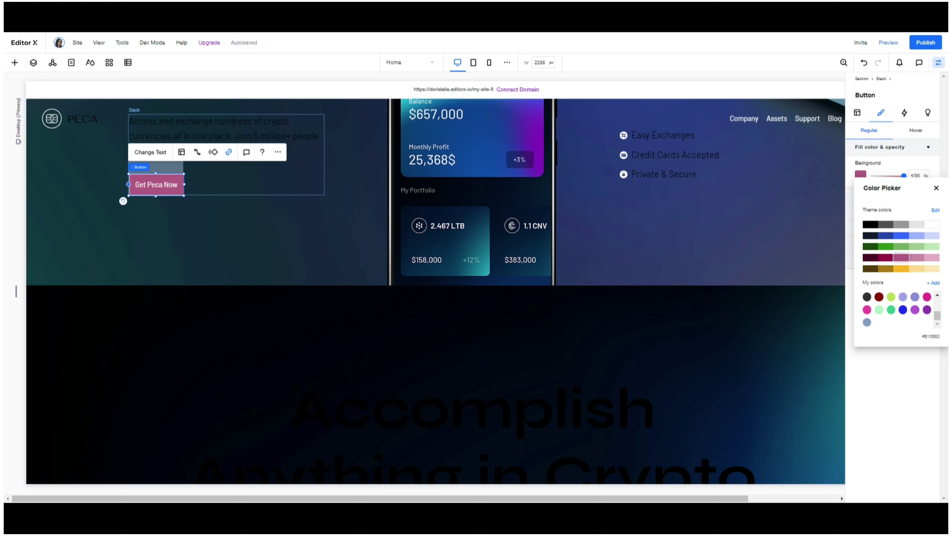
left_click(890, 260)
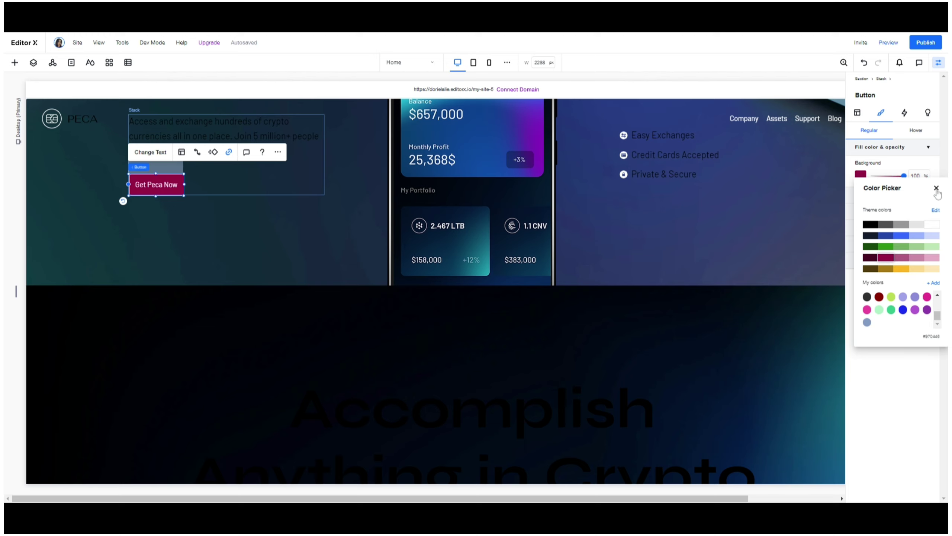
left_click(936, 188)
left_click(168, 230)
scroll(189, 234, "up", 4)
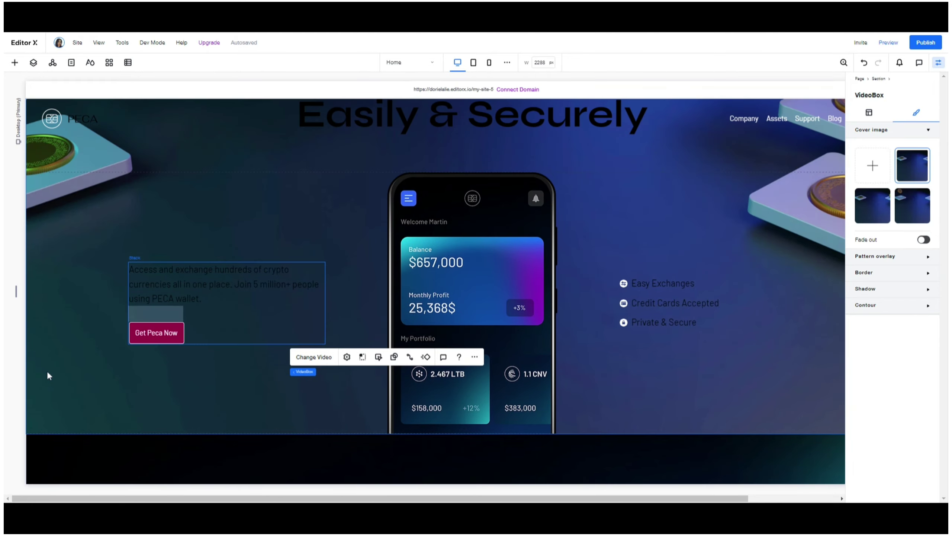